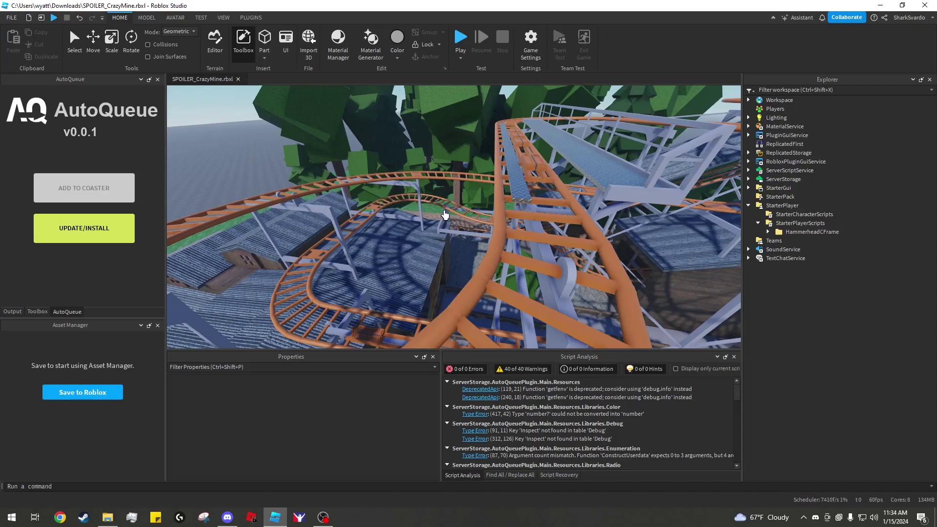
Step: Review the installed plugins in Manage Plugins, then close it to return to AutoQueue
right_drag(444, 215, 425, 196)
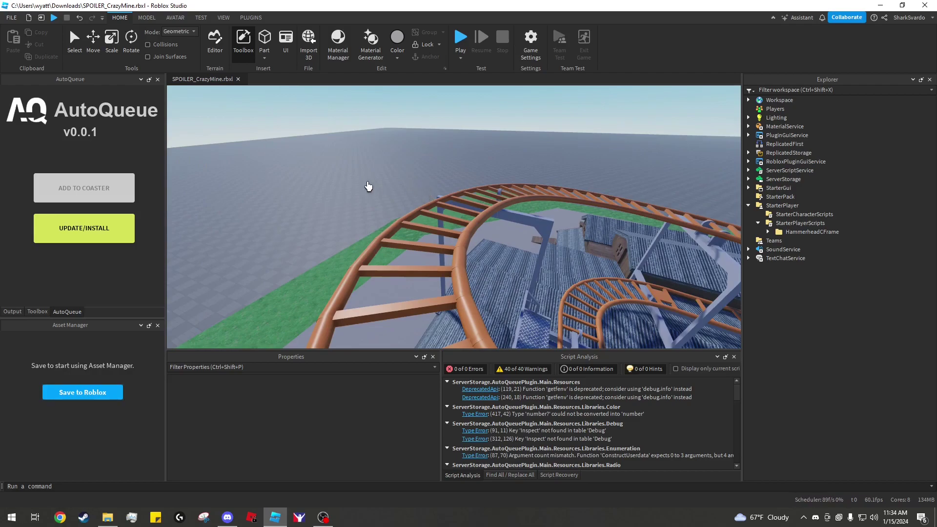
click(250, 17)
click(27, 52)
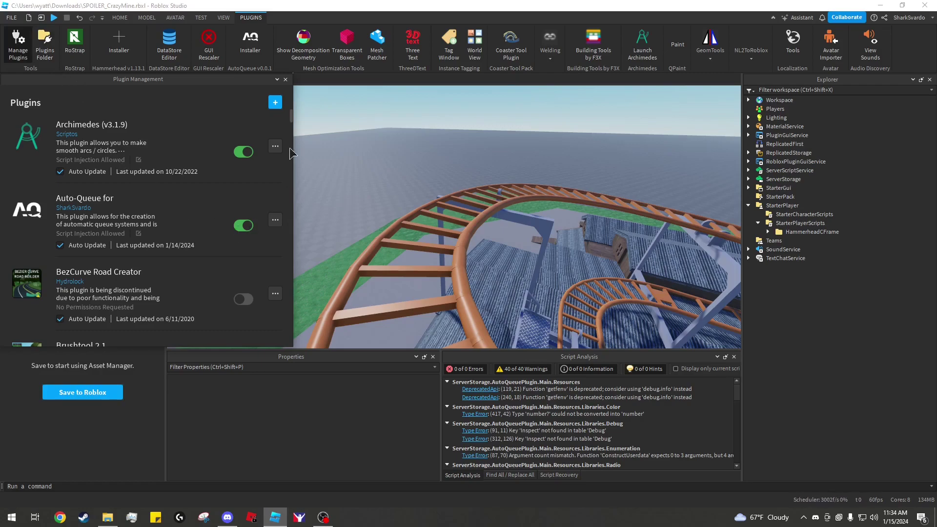
click(286, 79)
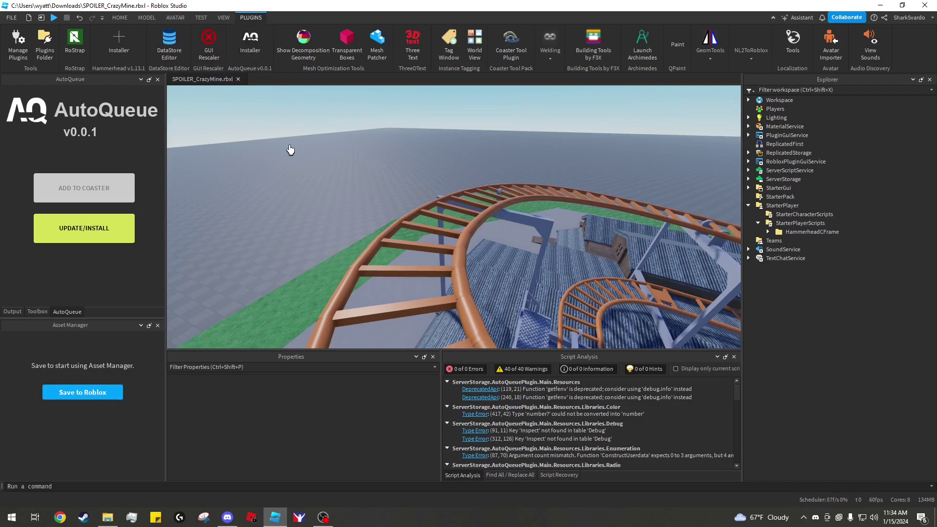
Step: Run AutoQueue's Update/Install and check Workspace in Explorer for the new folders
right_drag(290, 150, 305, 170)
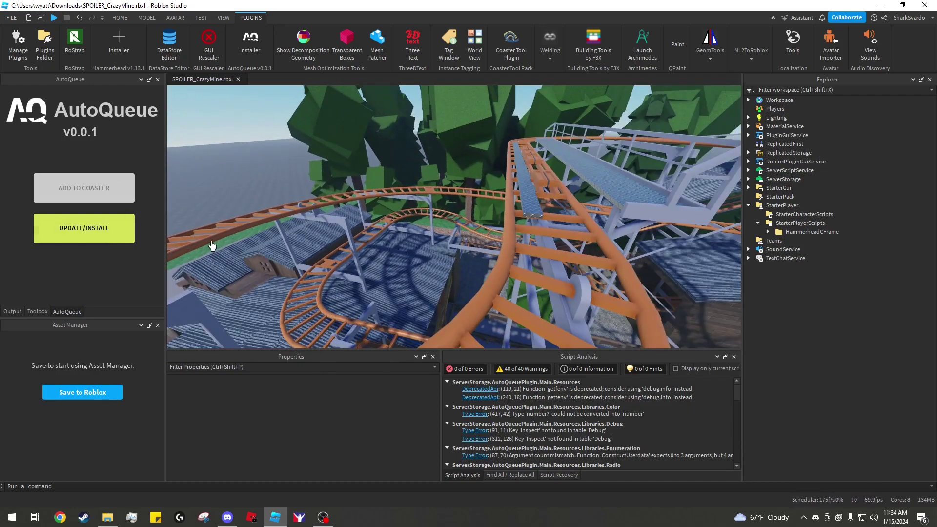
right_drag(211, 247, 218, 242)
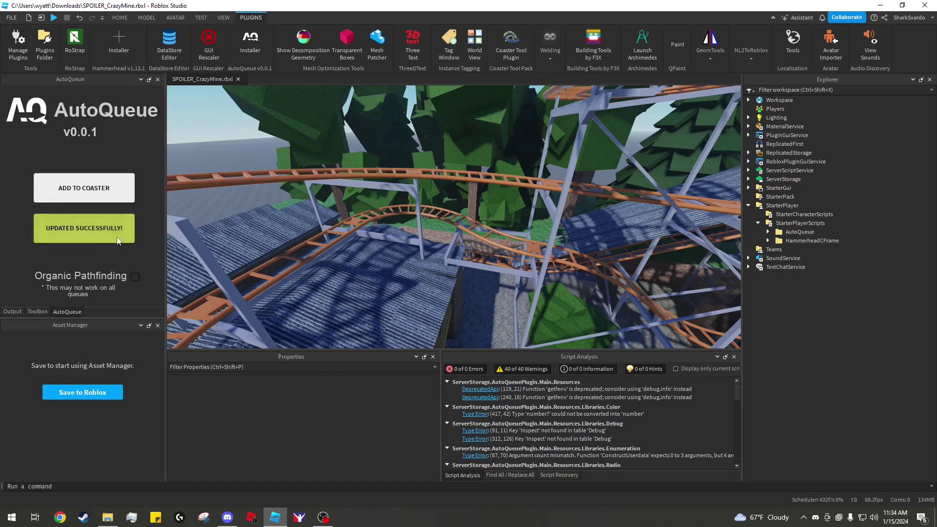
click(750, 100)
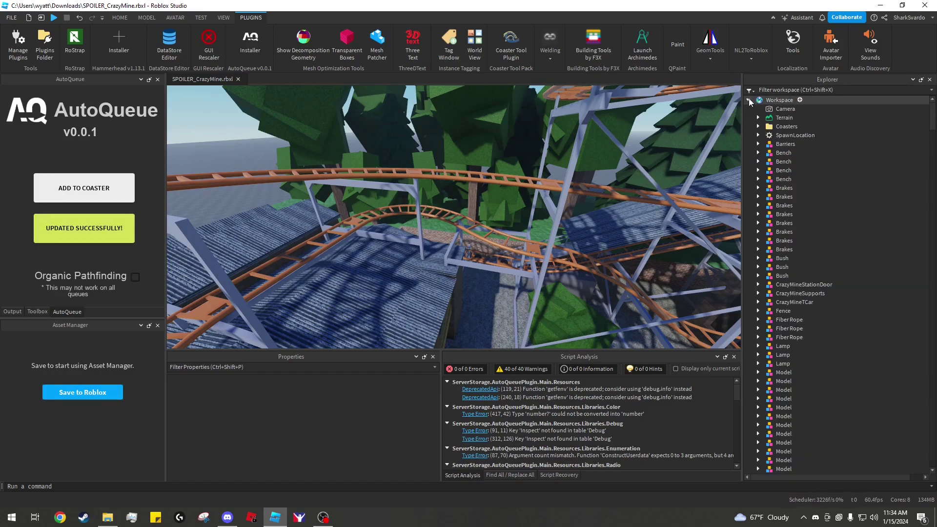
click(750, 100)
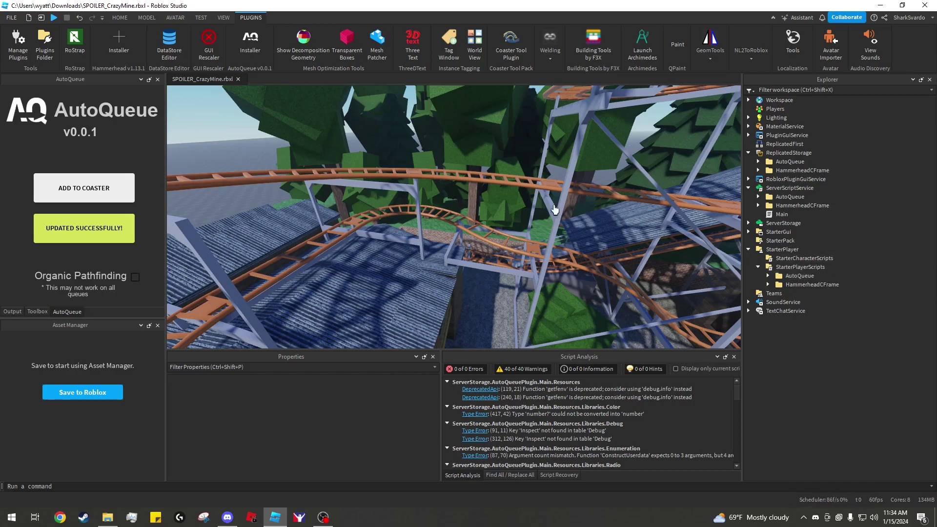
Step: Orbit the view around the CrazyMine station roof, wall and track
right_drag(314, 183, 344, 183)
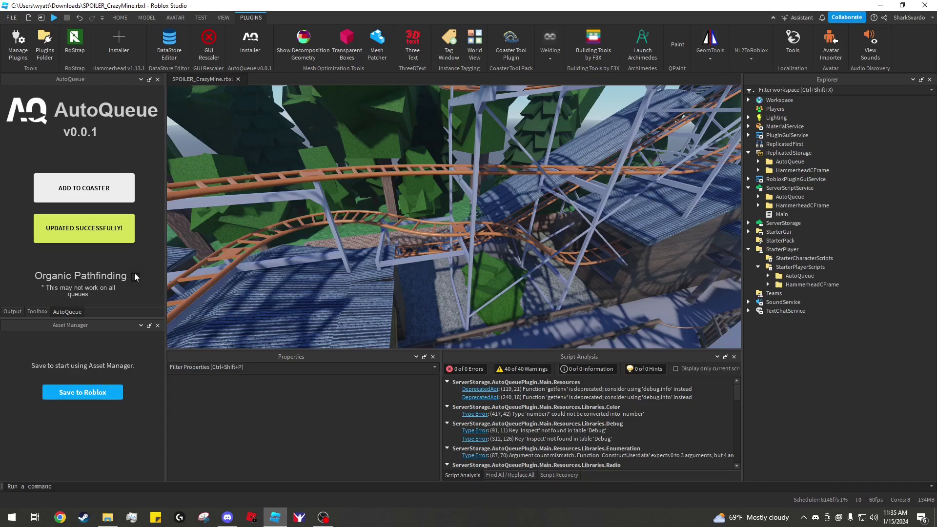
mouse_move(508, 198)
right_down()
mouse_move(396, 273)
mouse_move(341, 266)
mouse_move(157, 190)
right_up()
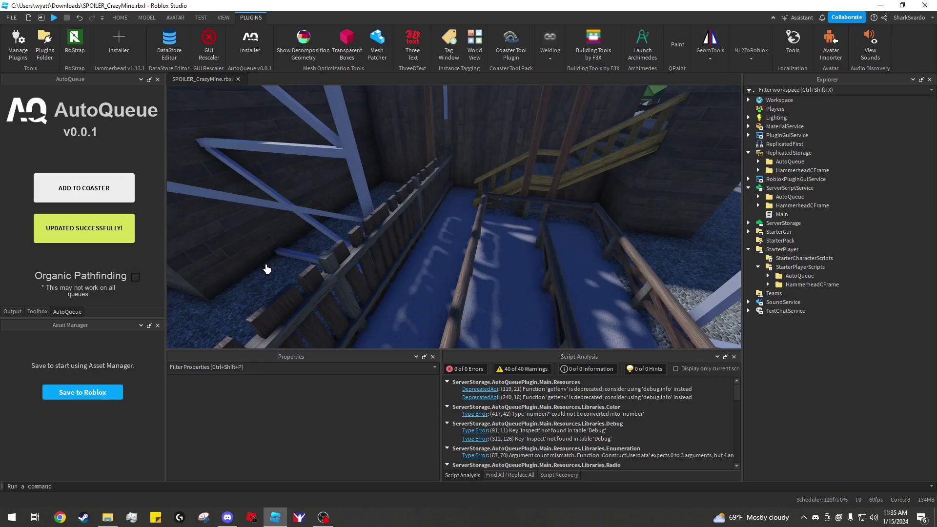
right_drag(273, 226, 273, 226)
scroll(274, 226, up, 2)
Step: Install AutoQueue on CrazyMine, then frame and orbit the new translucent queue parts
click(108, 196)
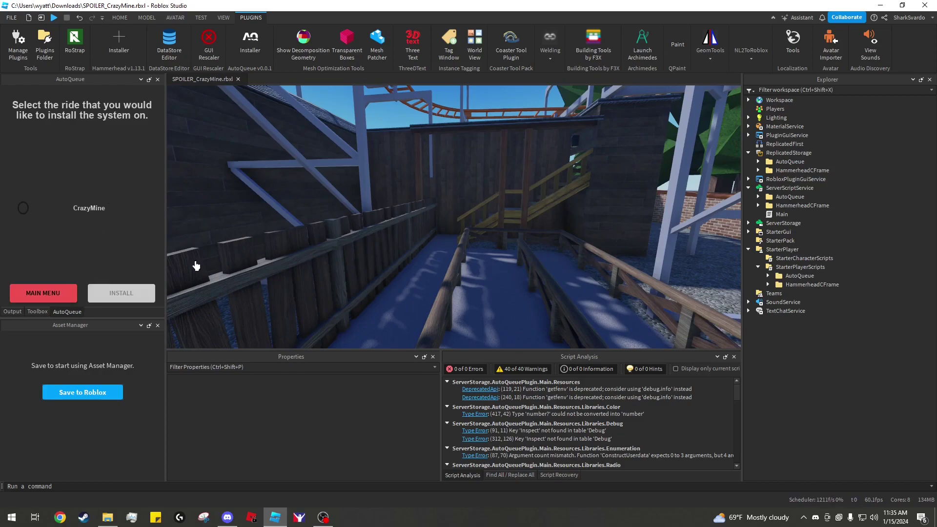
click(21, 208)
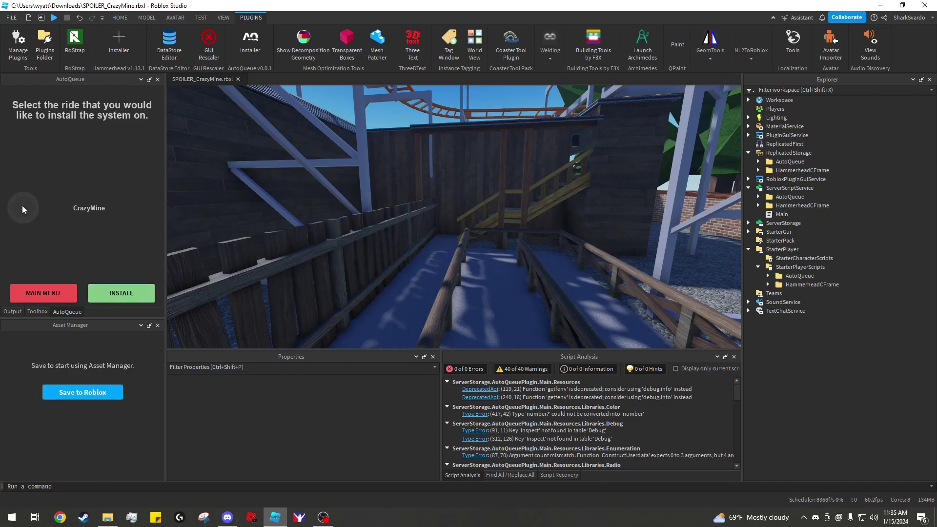
click(121, 293)
key(f)
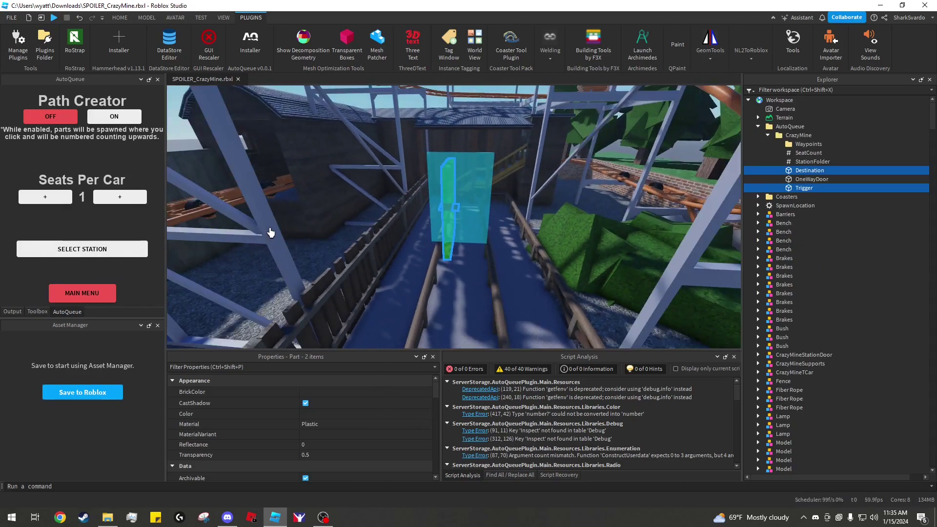
scroll(270, 233, up, 3)
right_drag(269, 232, 269, 232)
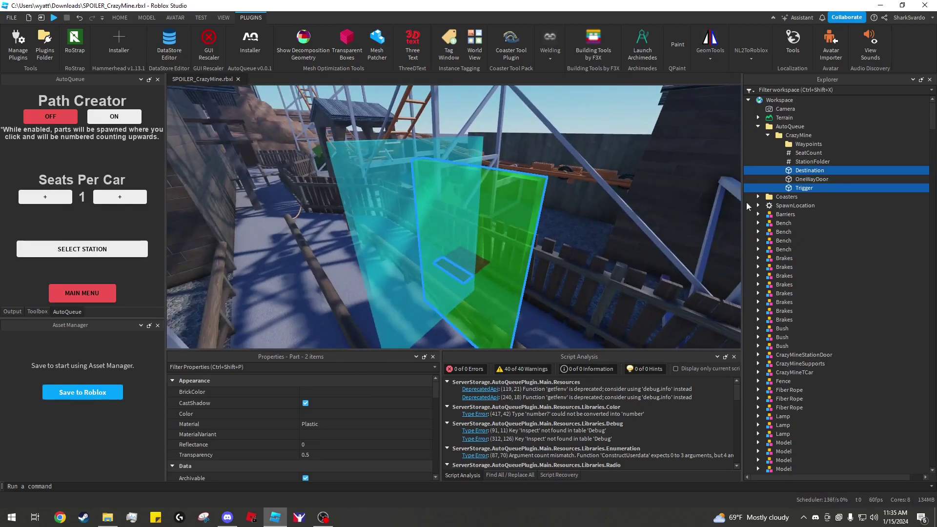
click(808, 170)
scroll(522, 203, up, 5)
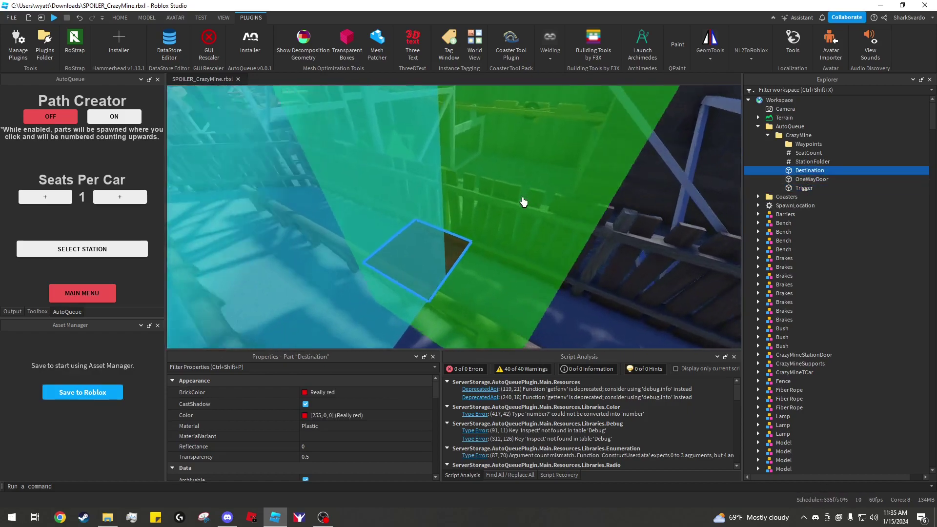
key(s)
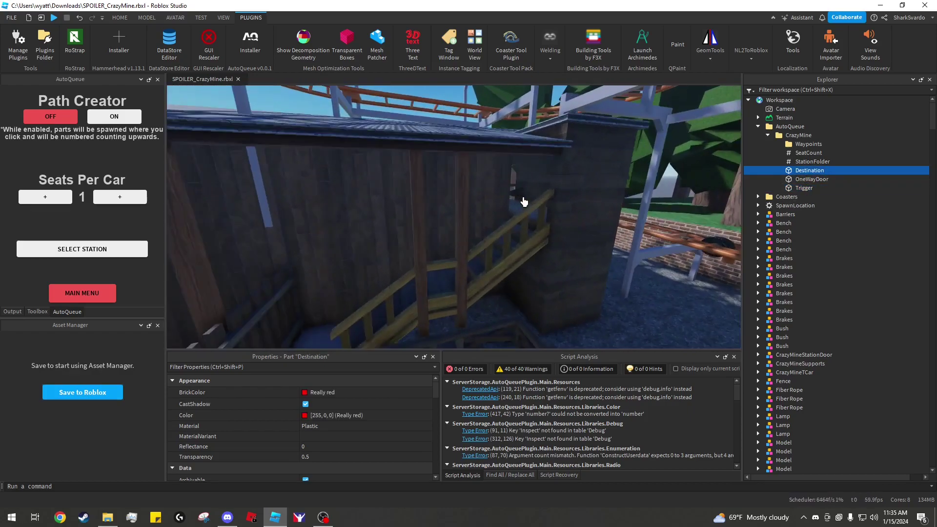
key(s)
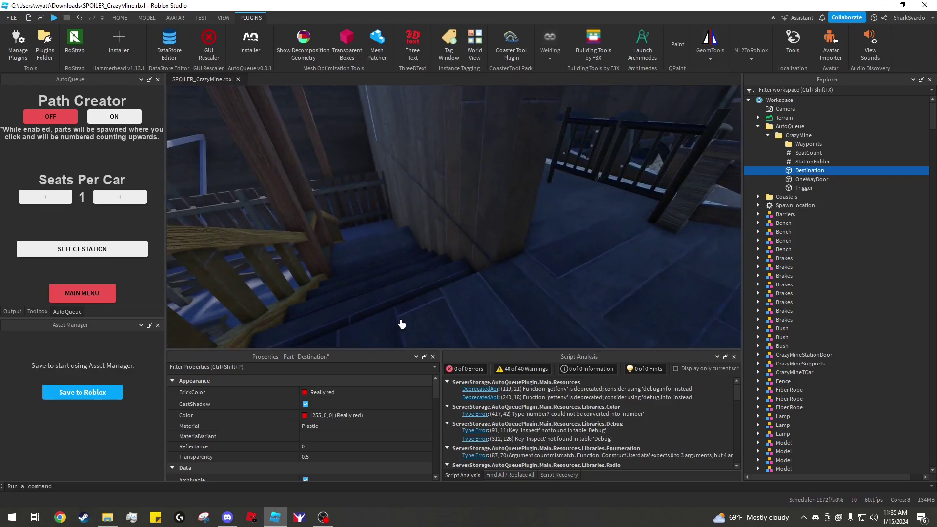
key(f)
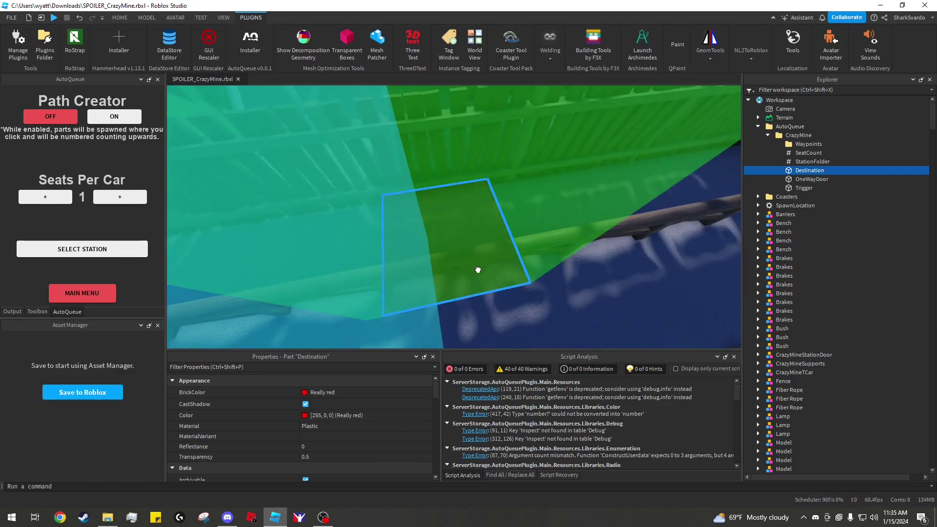
scroll(509, 270, down, 5)
scroll(509, 281, up, 3)
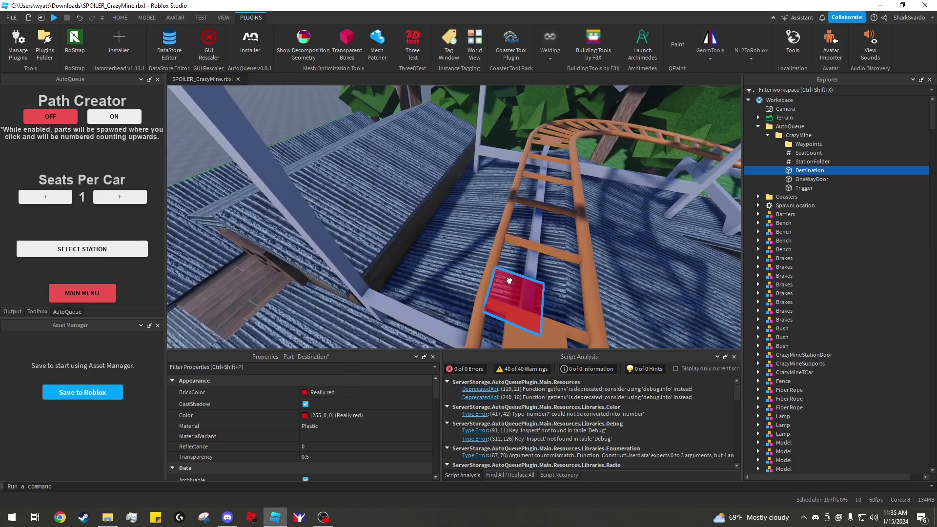
scroll(509, 280, up, 2)
scroll(509, 281, up, 2)
scroll(508, 281, up, 2)
scroll(509, 281, up, 2)
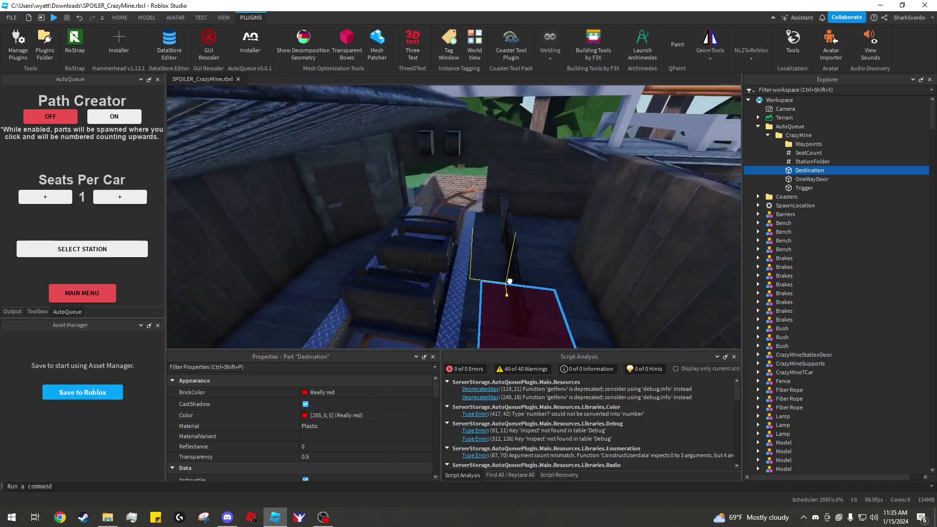
scroll(509, 281, up, 2)
scroll(509, 282, down, 3)
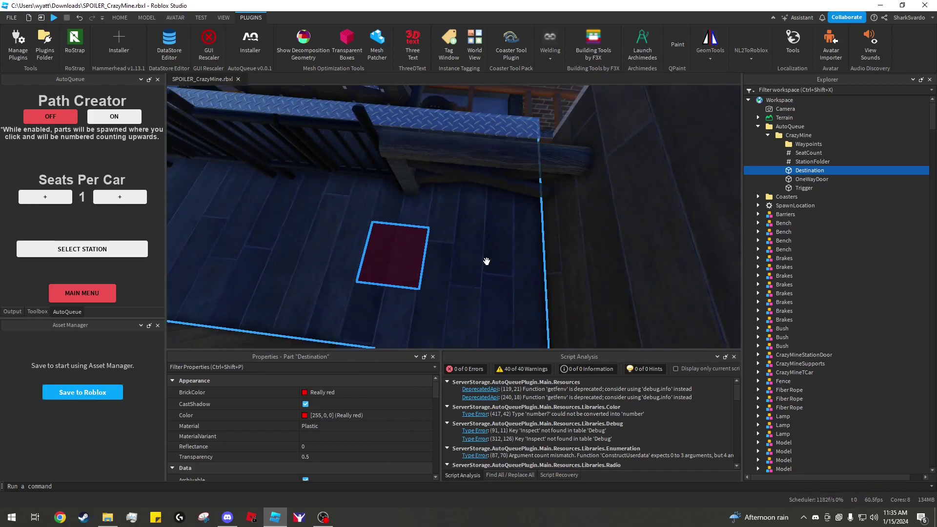
key(f)
right_drag(497, 255, 498, 256)
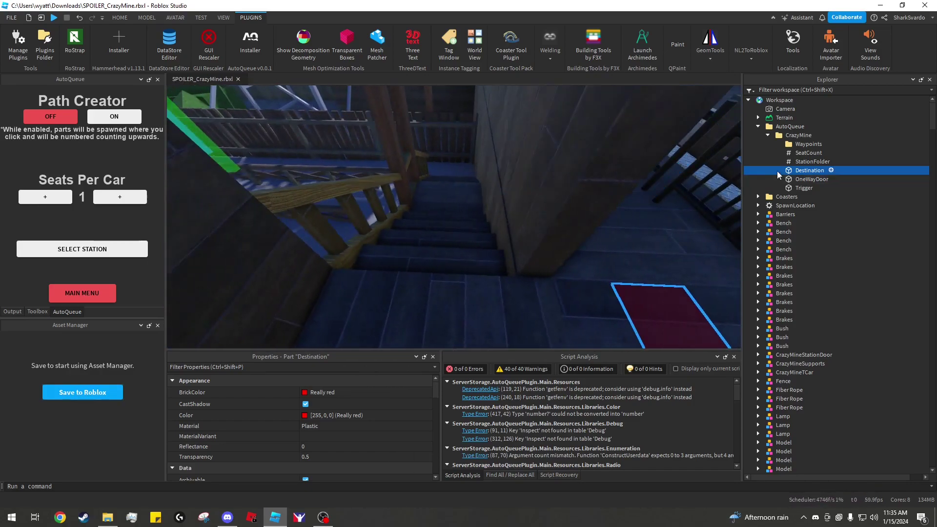
click(806, 179)
key(f)
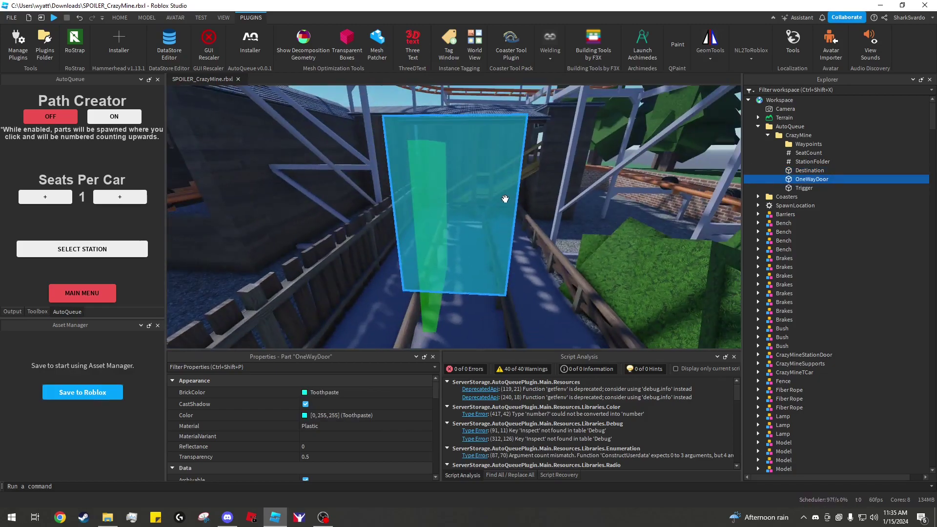
scroll(497, 244, up, 3)
scroll(497, 245, up, 3)
scroll(497, 245, up, 3)
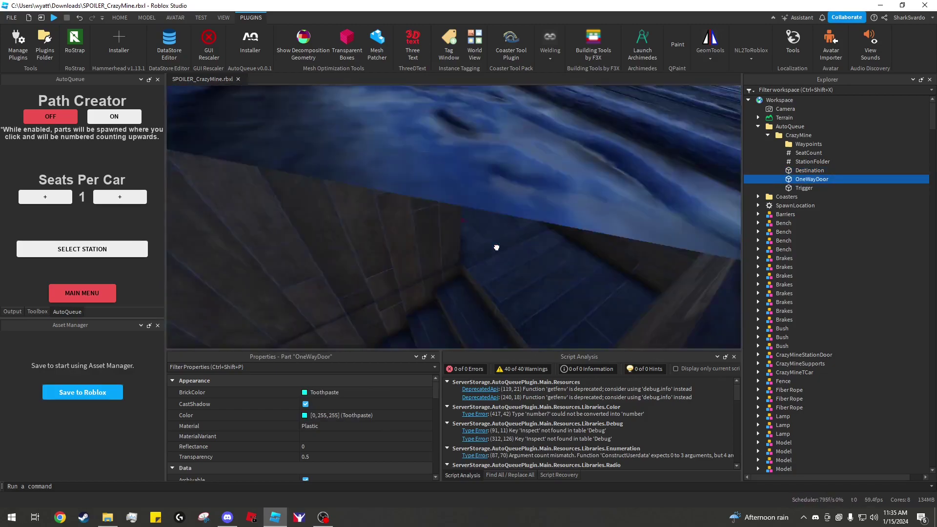
scroll(497, 245, up, 2)
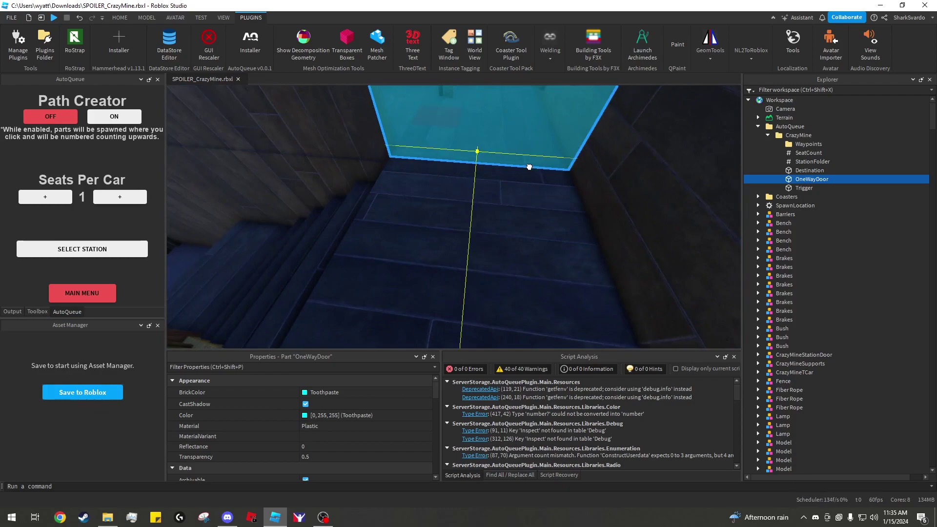
click(598, 206)
mouse_move(597, 207)
right_down()
mouse_move(548, 225)
mouse_move(515, 282)
right_up()
right_drag(250, 222, 475, 251)
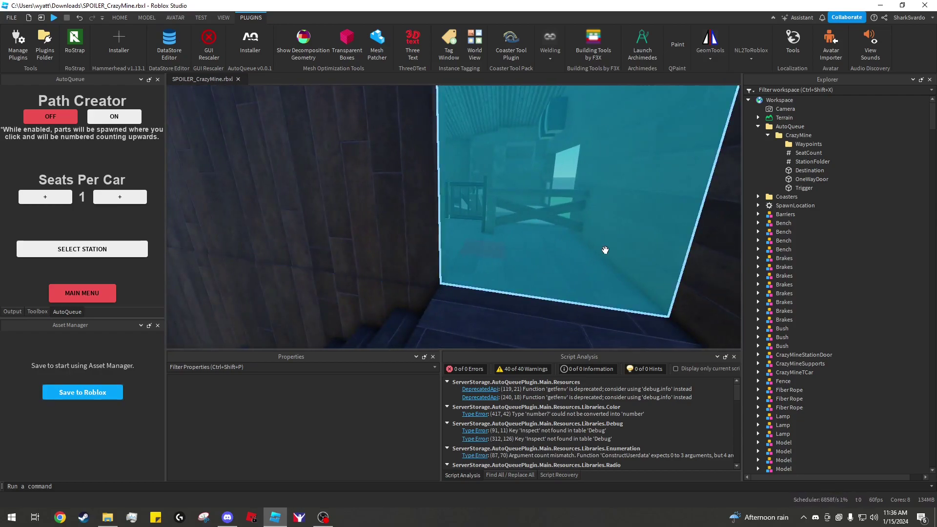
right_drag(503, 241, 732, 203)
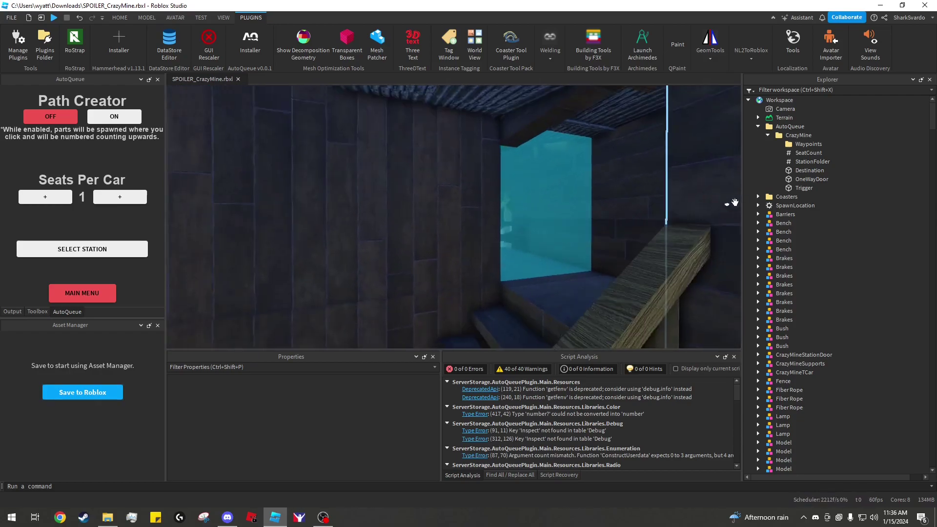
click(804, 187)
key(f)
mouse_move(792, 188)
right_down()
mouse_move(476, 216)
mouse_move(477, 253)
right_up()
click(545, 260)
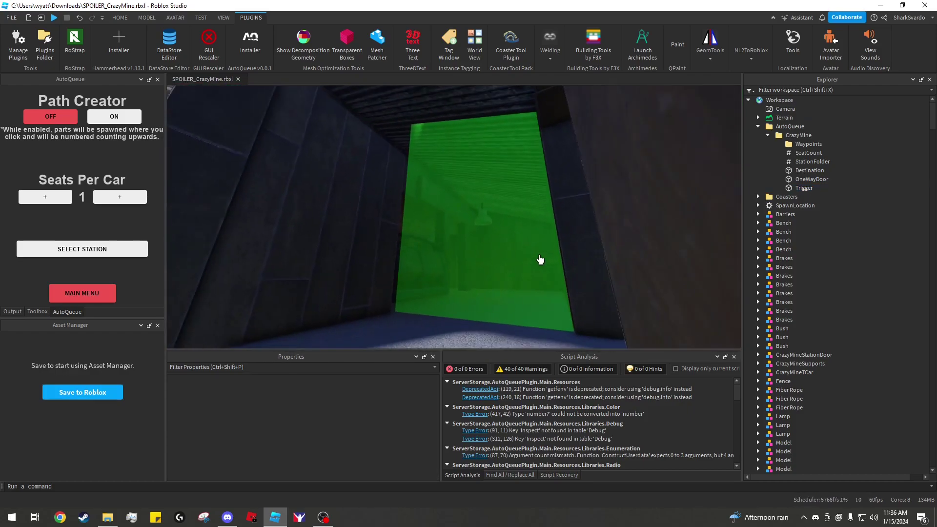
right_drag(540, 259, 540, 259)
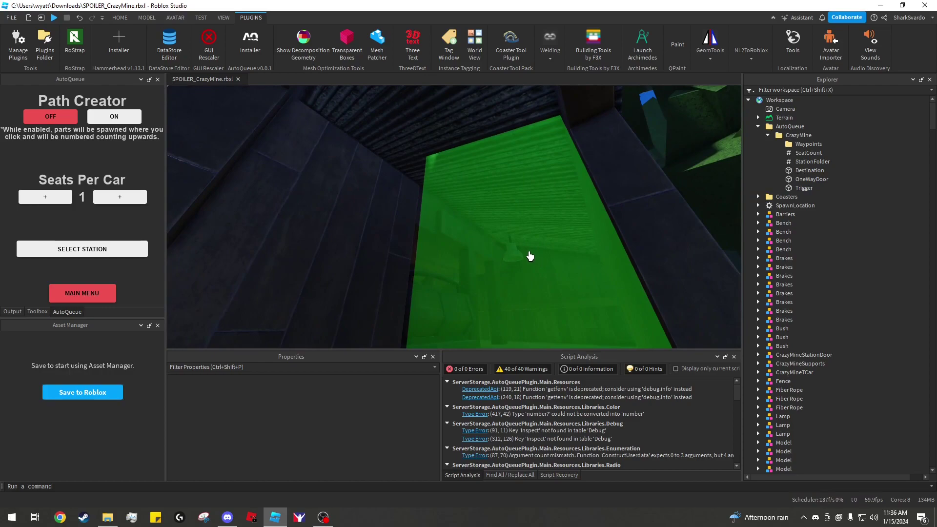
key(d)
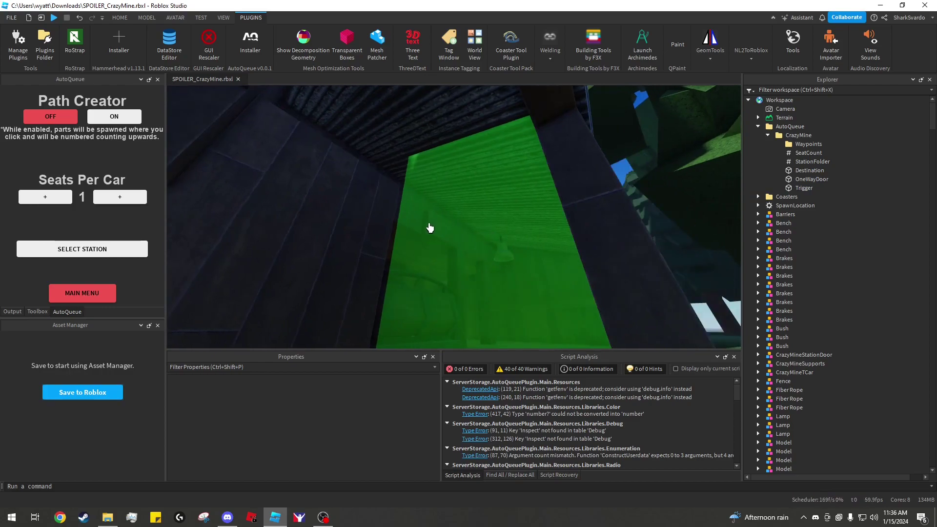
Step: Raise CrazyMine's Seats Per Car to 4 while viewing the coaster car
key(w)
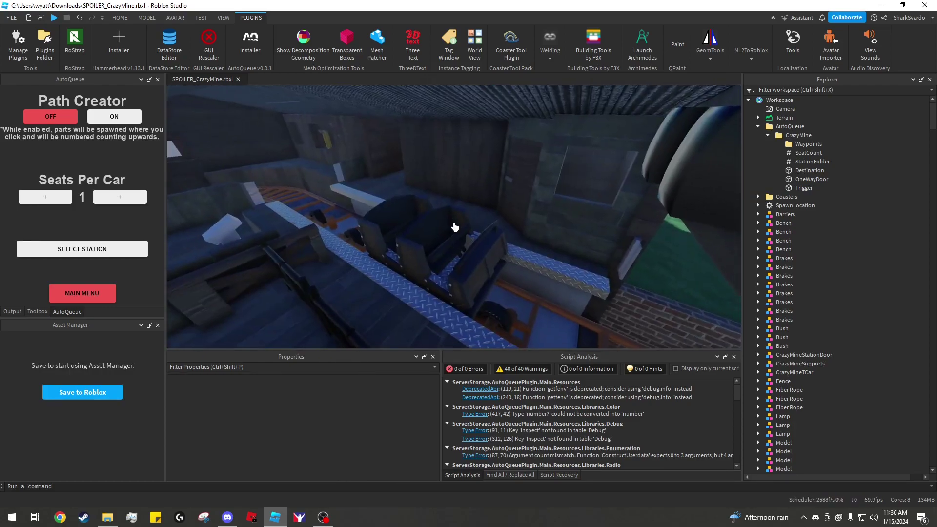
key(s)
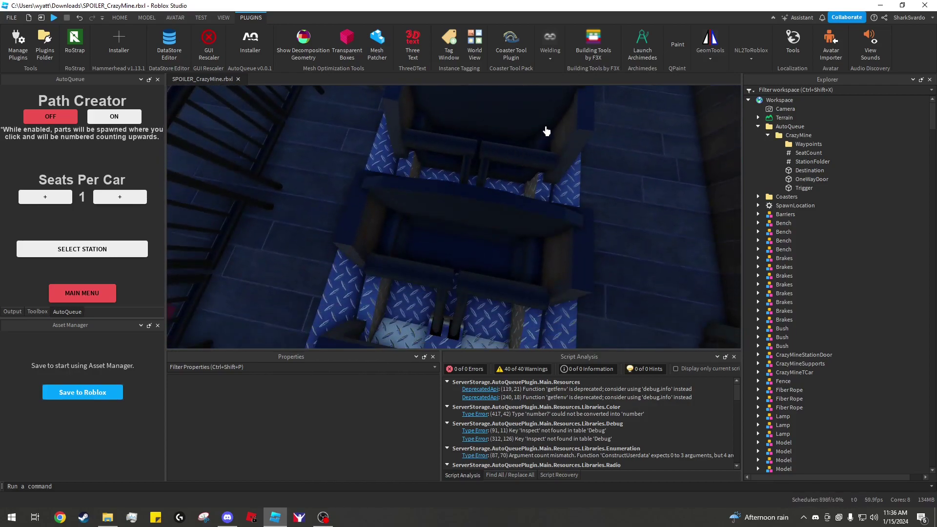
click(117, 199)
click(116, 199)
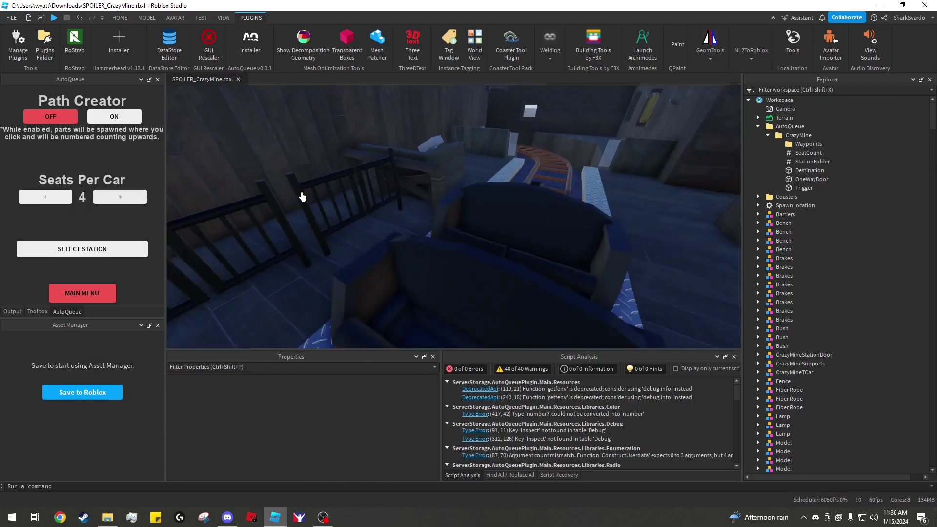
right_drag(303, 195, 291, 200)
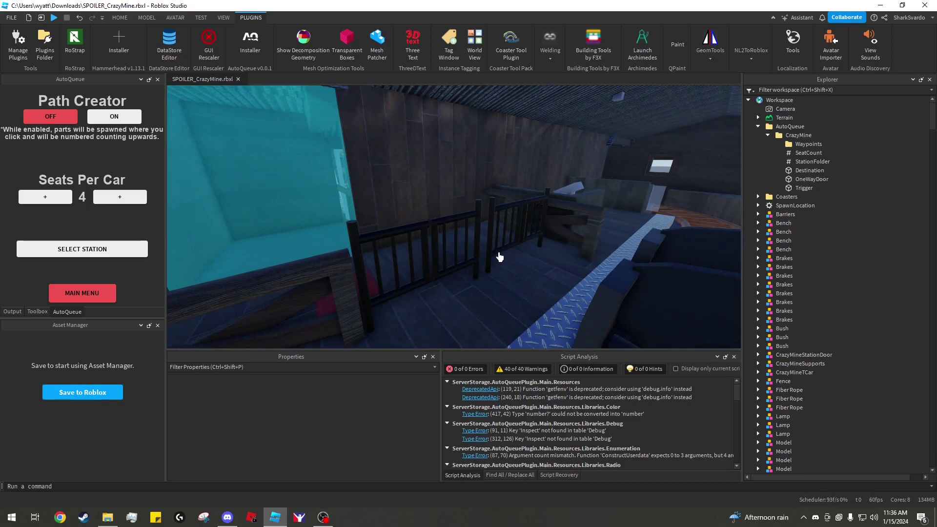
right_drag(498, 256, 477, 259)
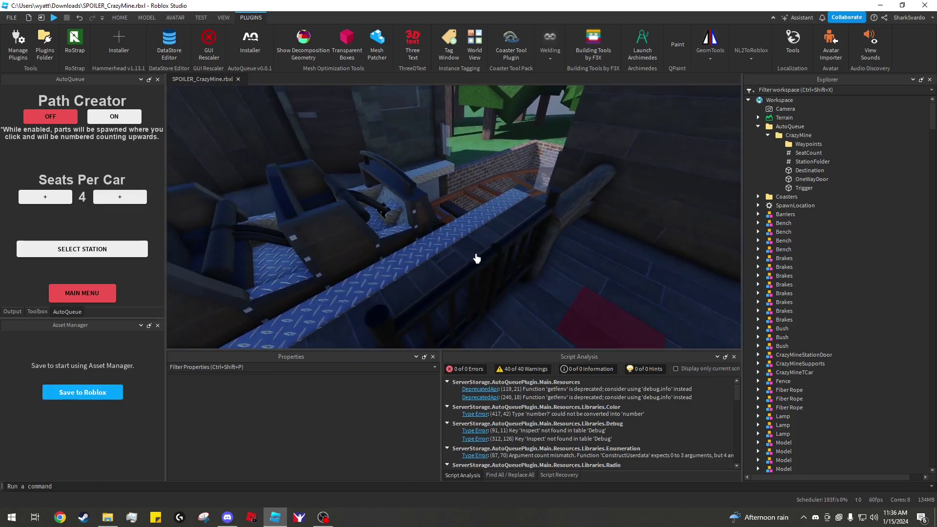
right_drag(456, 186, 464, 192)
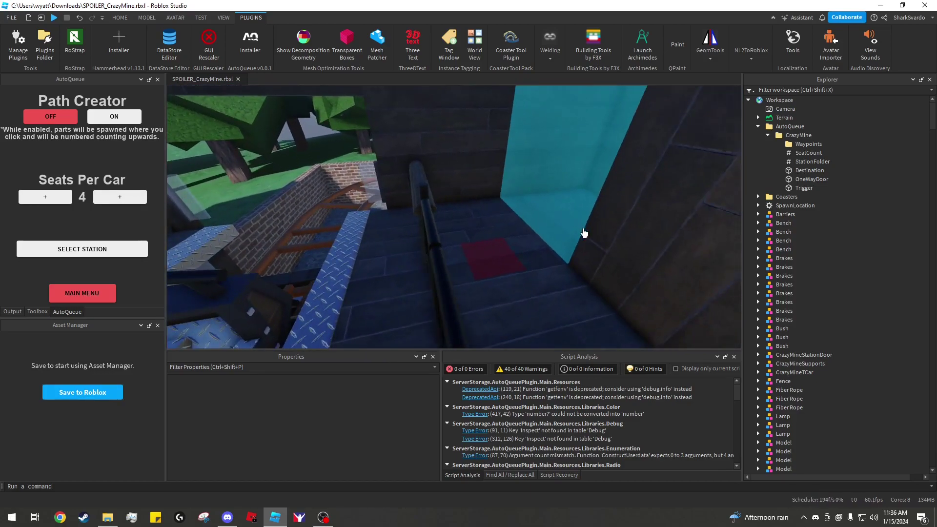
right_drag(465, 278, 452, 274)
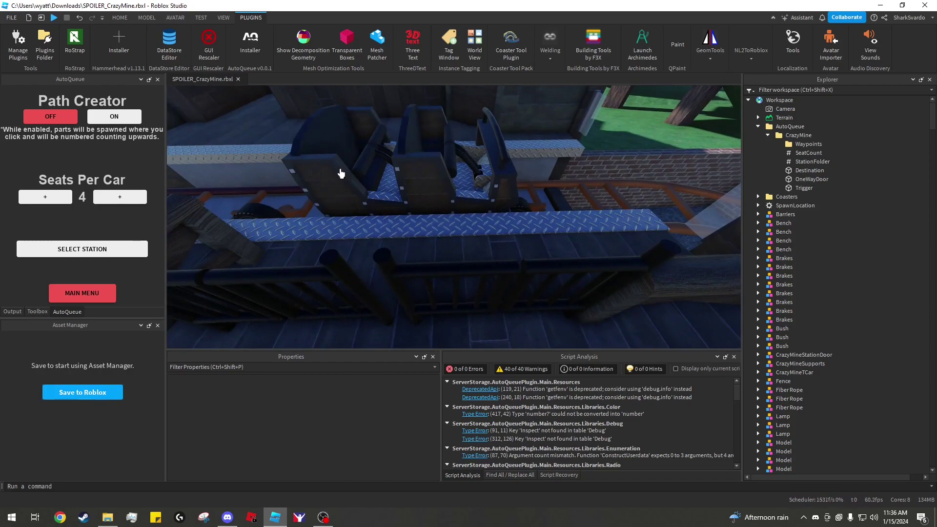
mouse_move(686, 179)
right_down()
mouse_move(513, 198)
mouse_move(240, 201)
right_up()
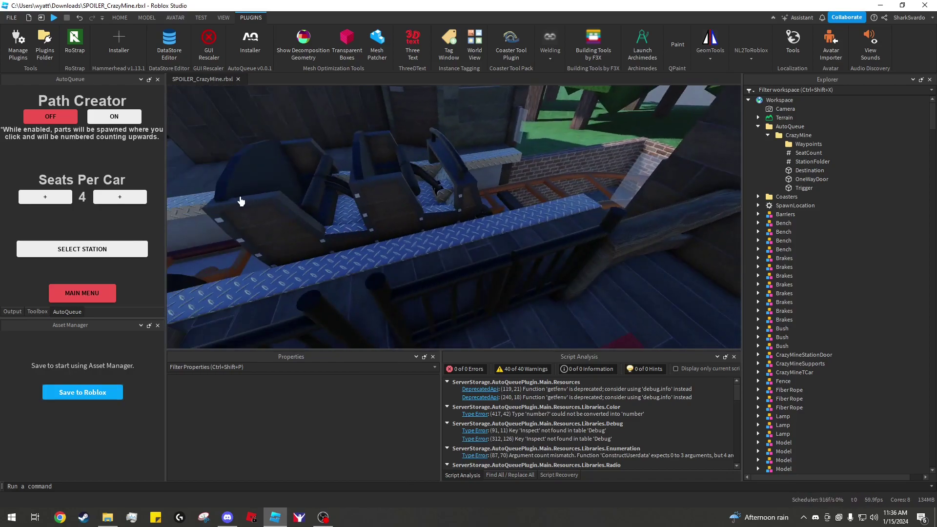
Step: Choose LoadStation under Select Station in the AutoQueue panel
click(116, 247)
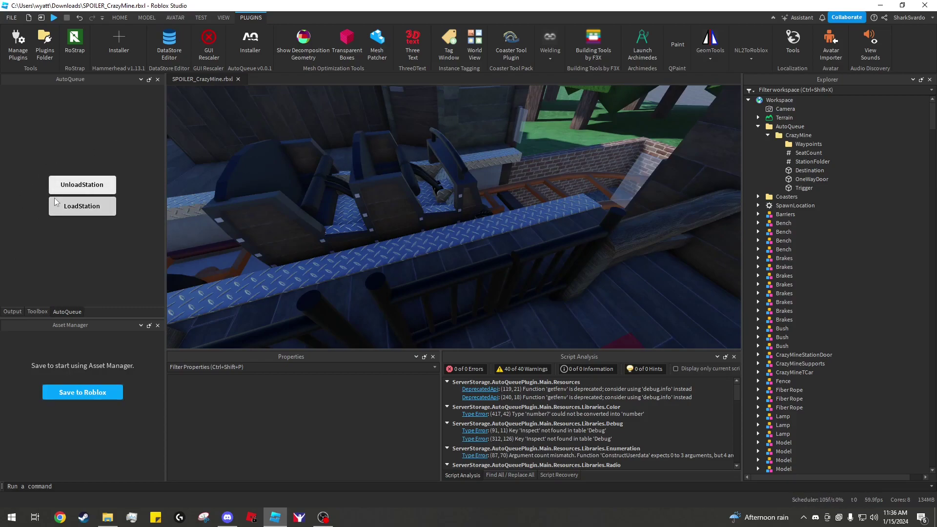
click(67, 207)
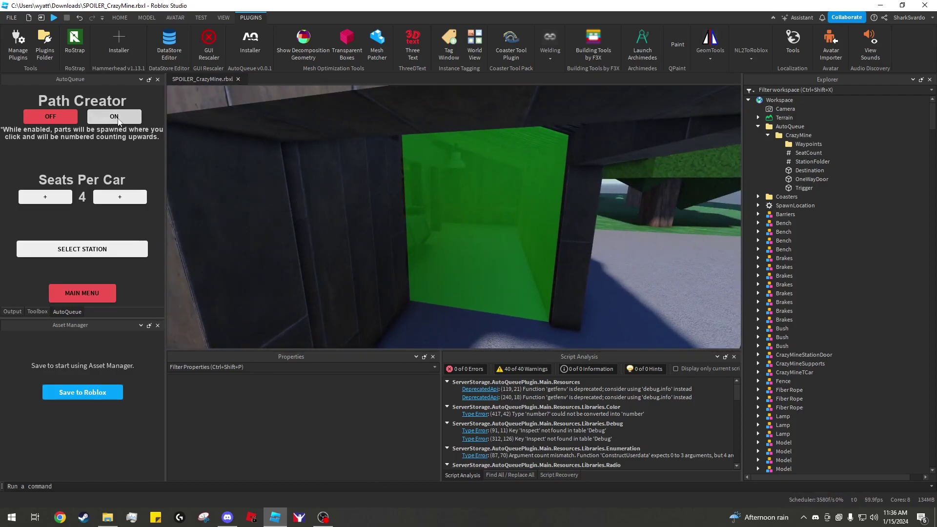
Step: Turn Path Creator on and place queue waypoints 1–9 on the floor
click(115, 117)
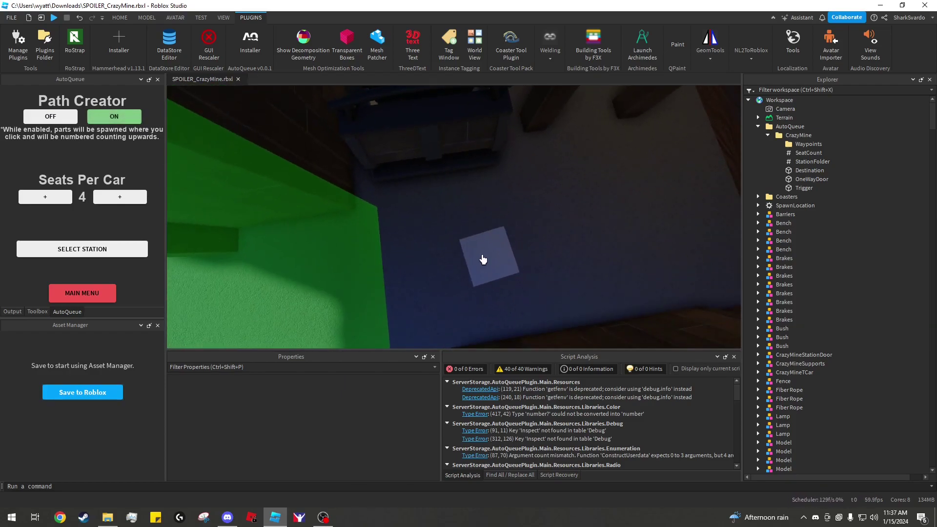
click(612, 223)
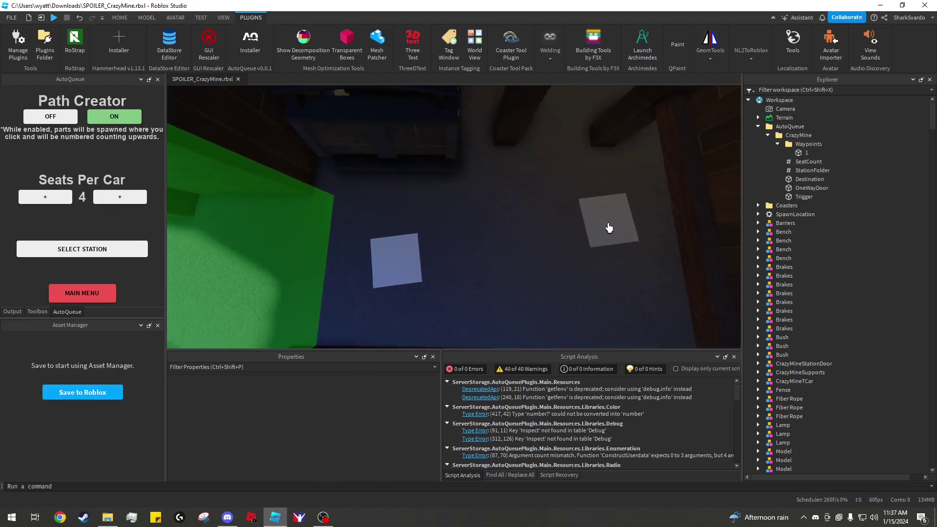
click(523, 237)
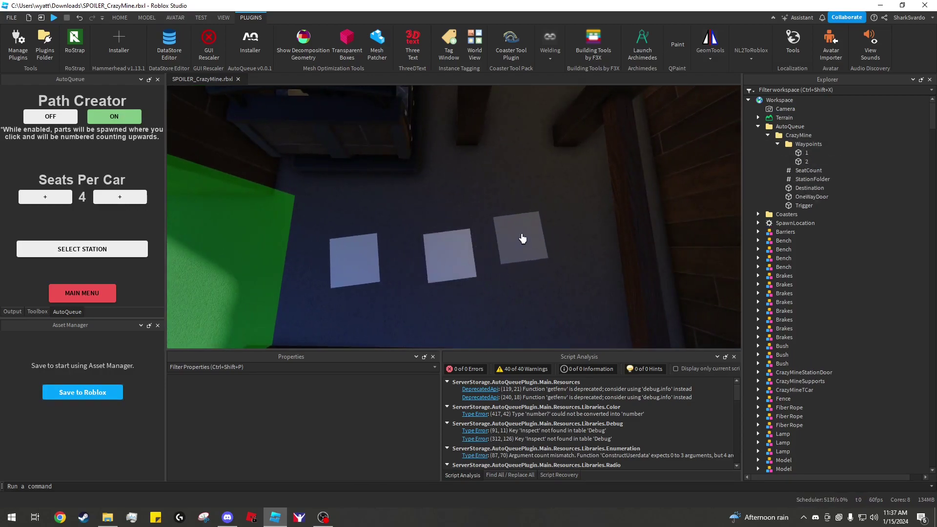
click(525, 221)
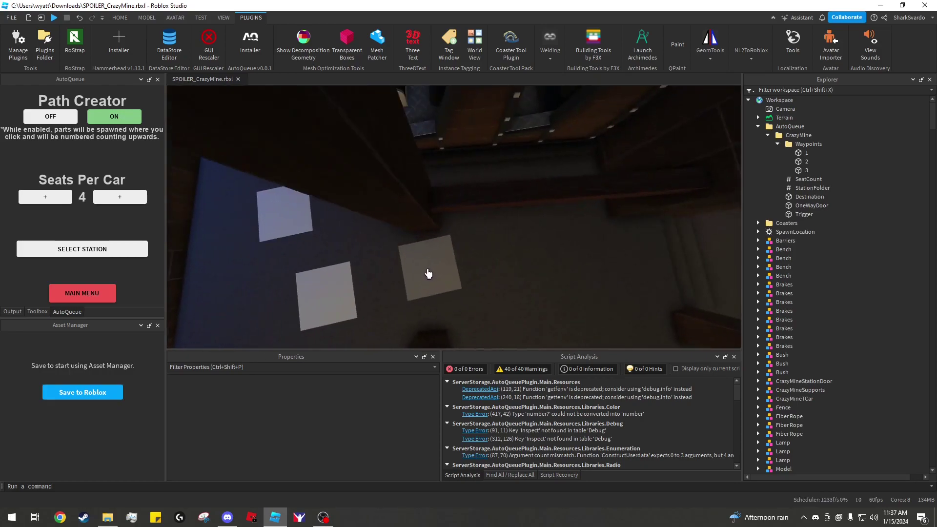
click(433, 261)
click(458, 251)
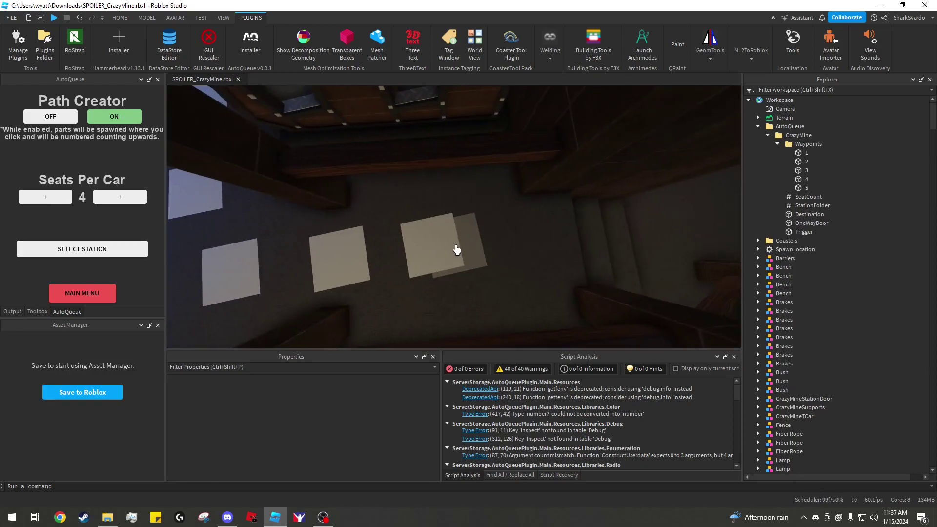
click(458, 245)
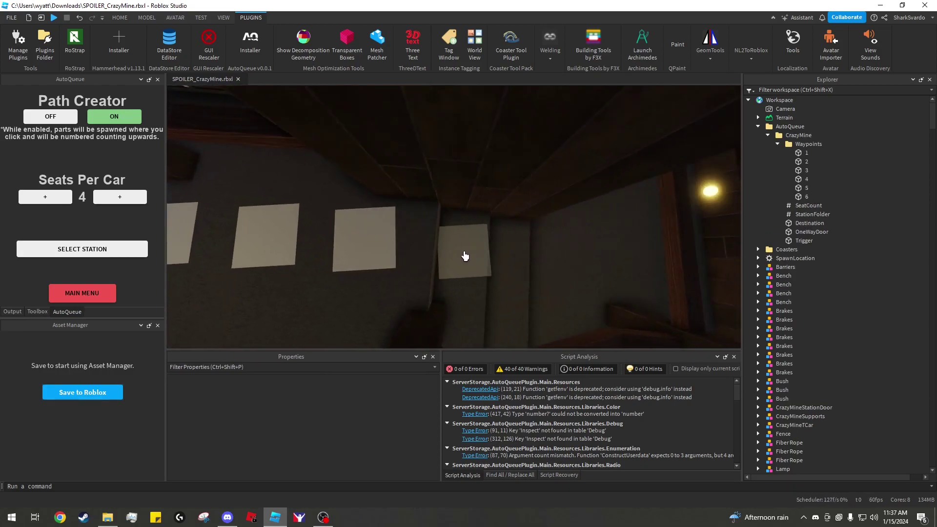
click(462, 253)
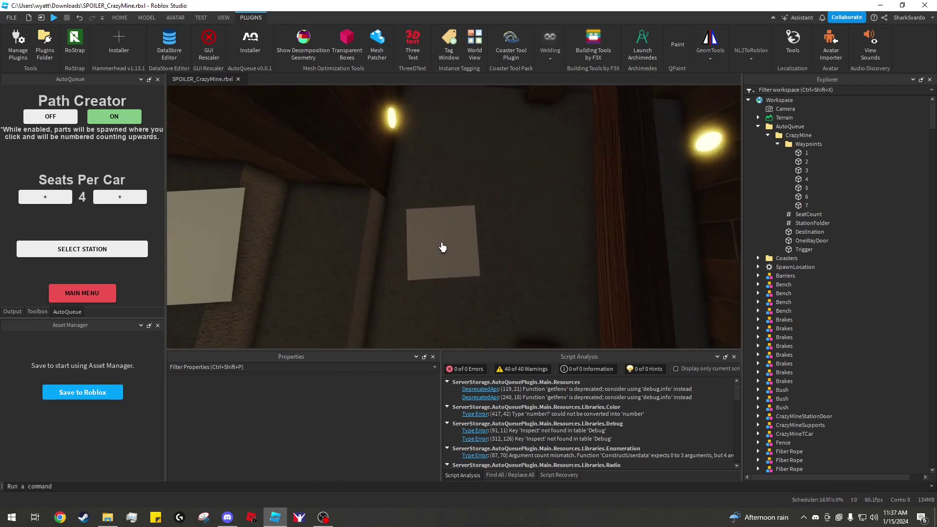
click(443, 251)
click(446, 210)
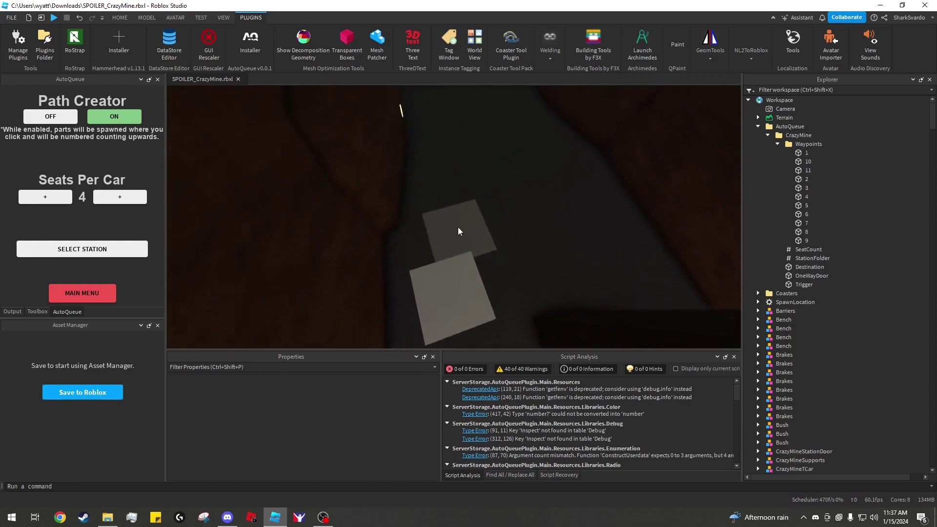
Step: Continue placing waypoints 11–18 along the mine corridor
click(462, 212)
click(463, 211)
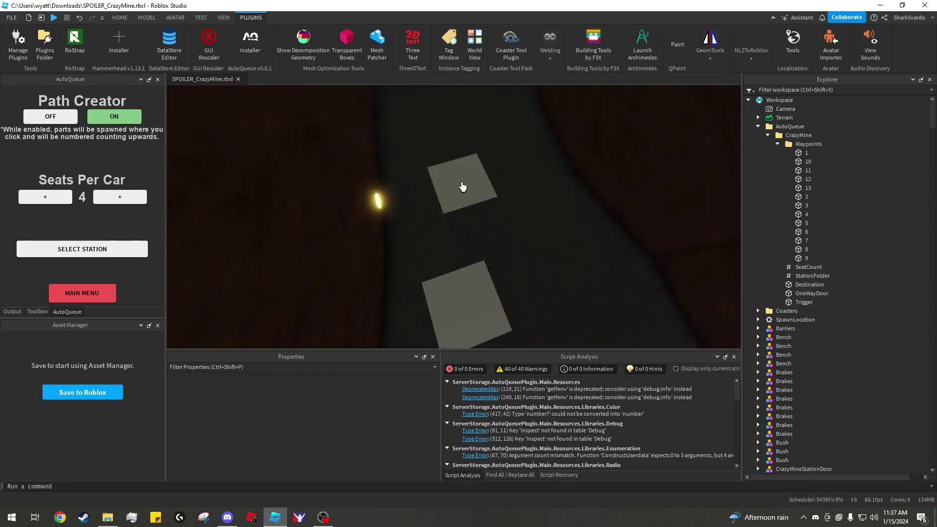
click(452, 235)
key(s)
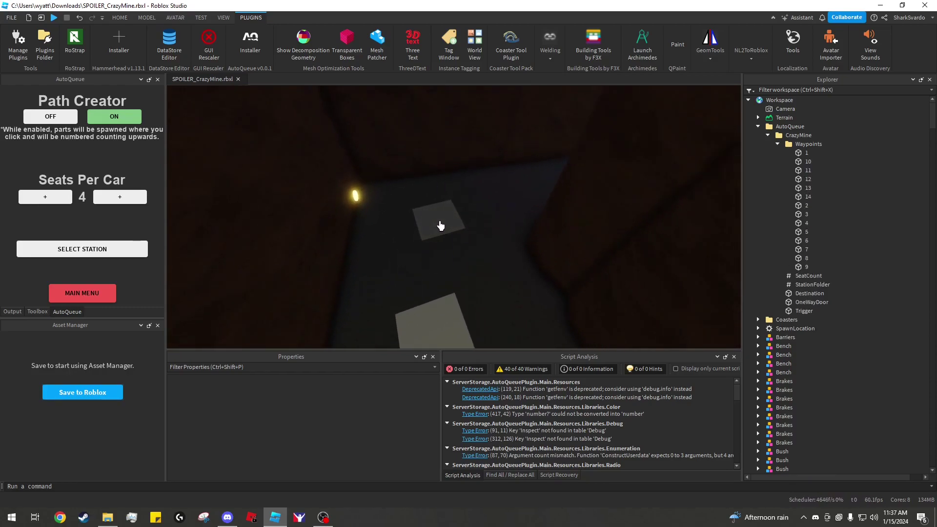
click(469, 228)
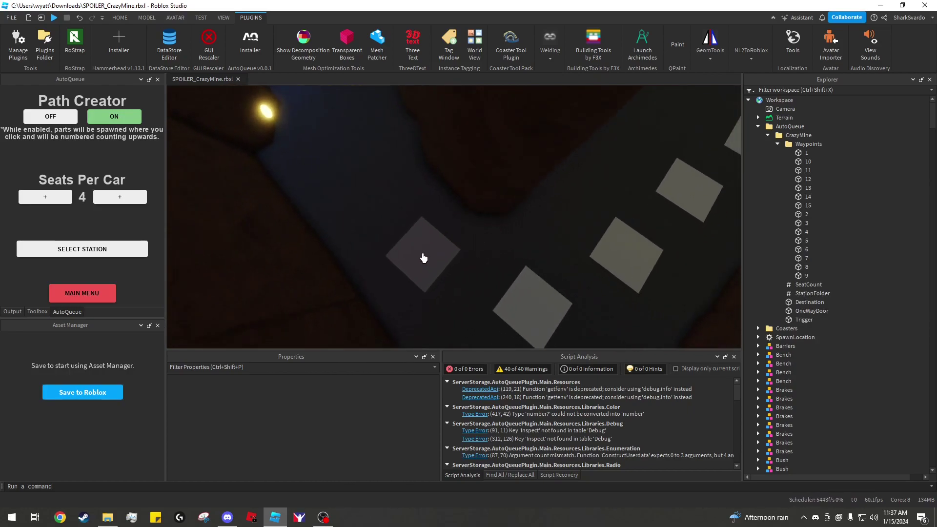
click(425, 253)
click(483, 297)
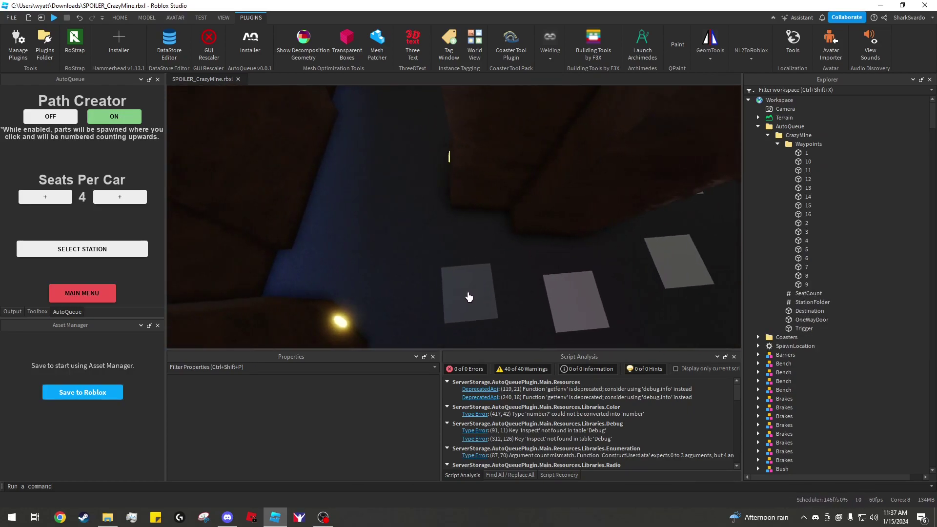
click(491, 249)
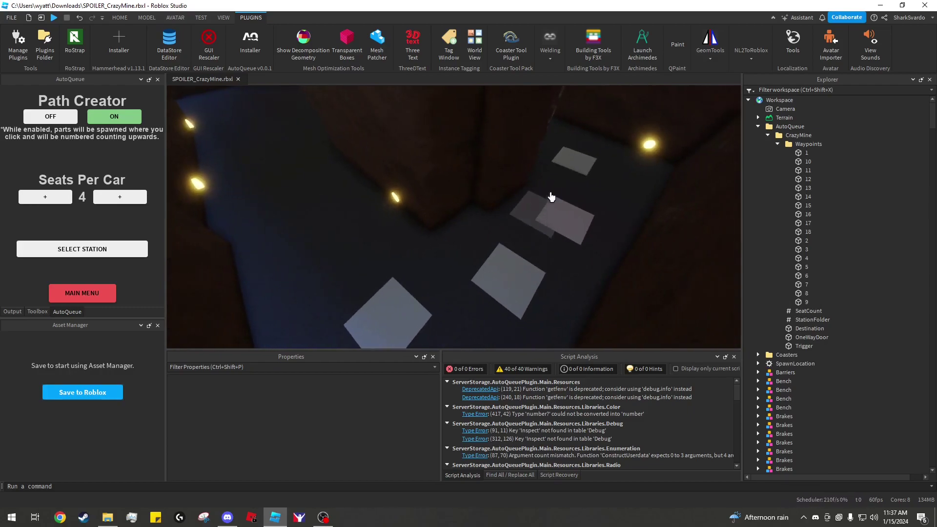
Step: Place waypoints 19–24, ending with waypoint 24 at the corner
key(w)
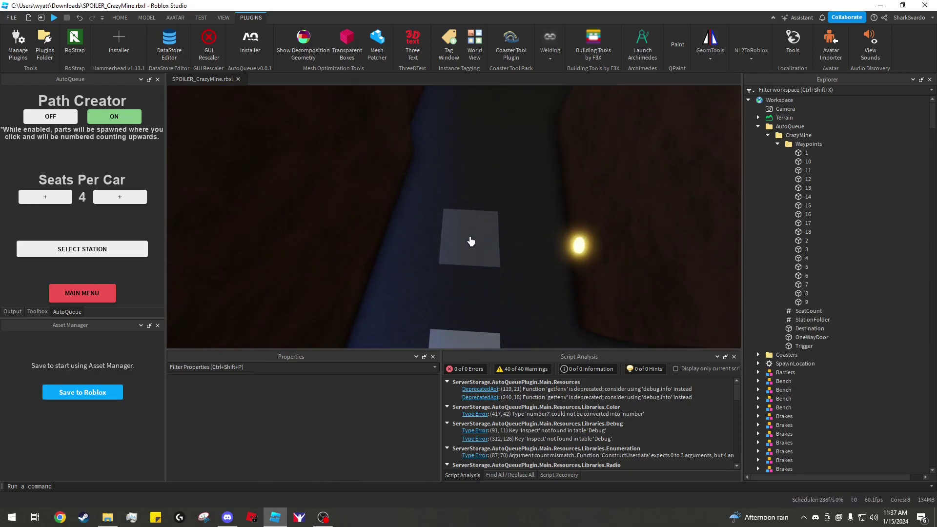
click(468, 240)
click(466, 240)
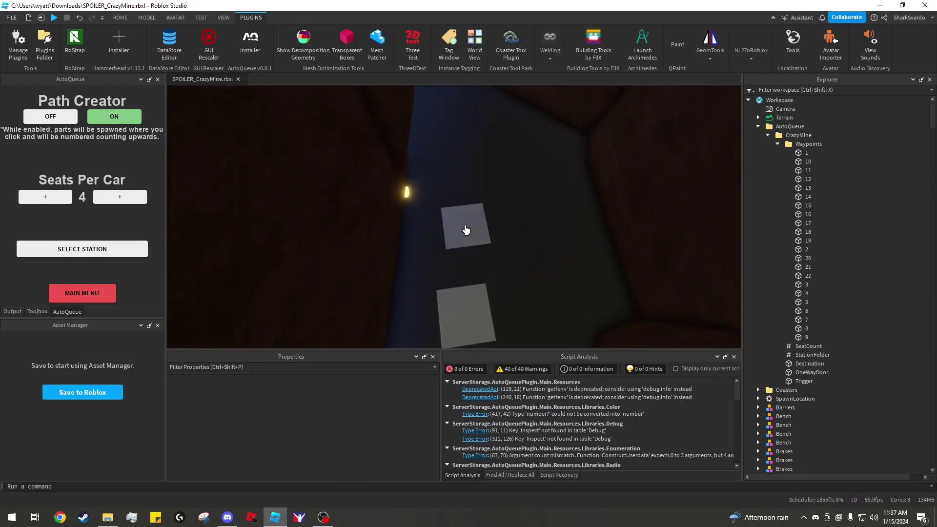
click(464, 231)
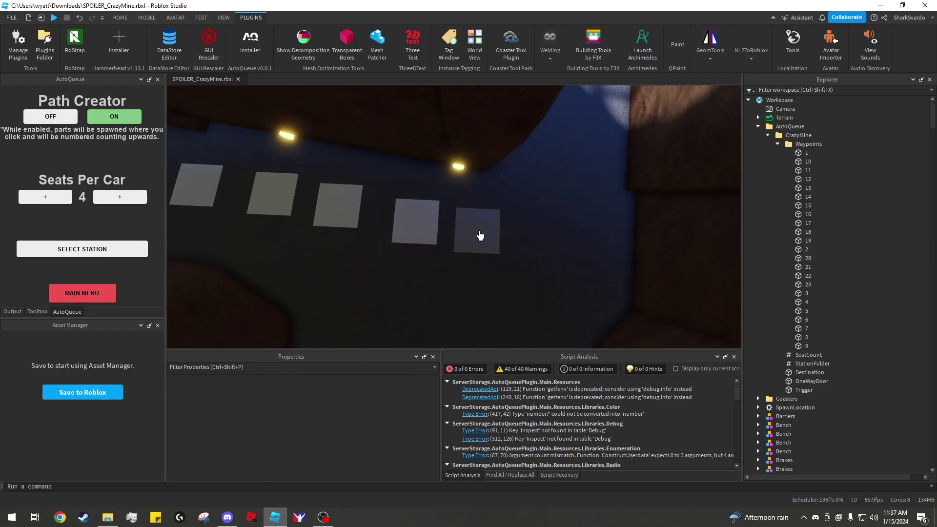
key(w)
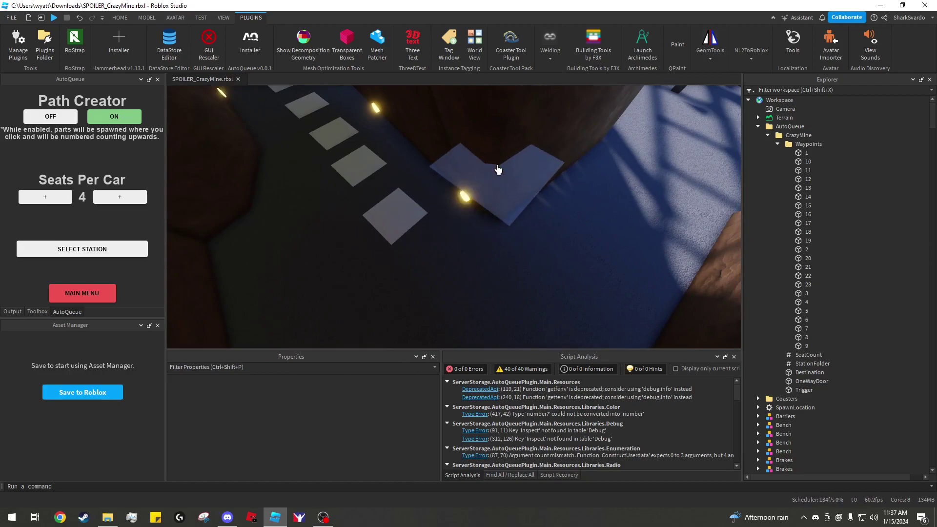
click(497, 170)
Step: Delete waypoint 24 and place a new waypoint 24 past the corner
click(49, 116)
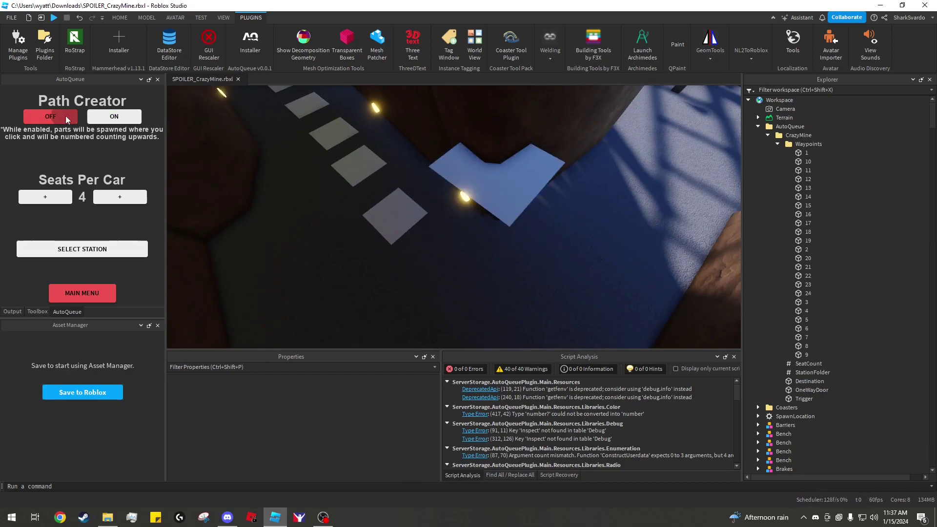
click(498, 183)
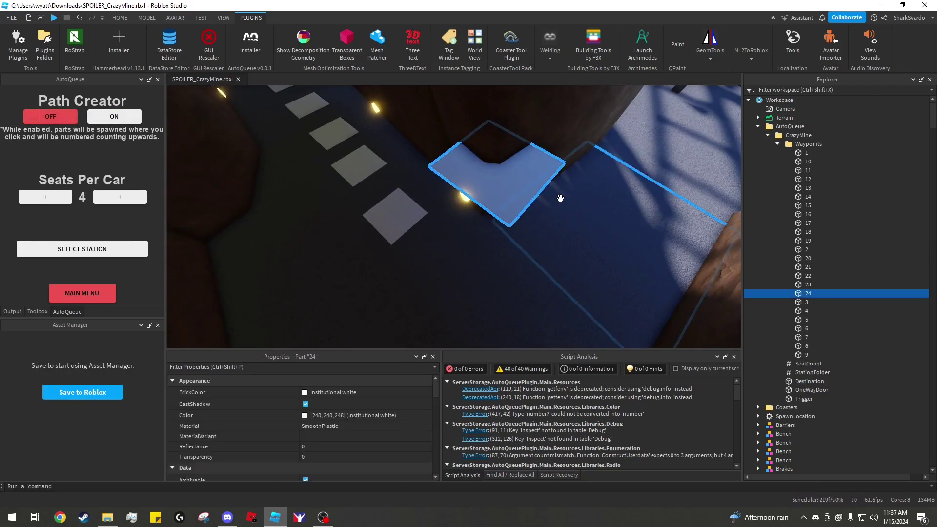
key(Delete)
click(113, 117)
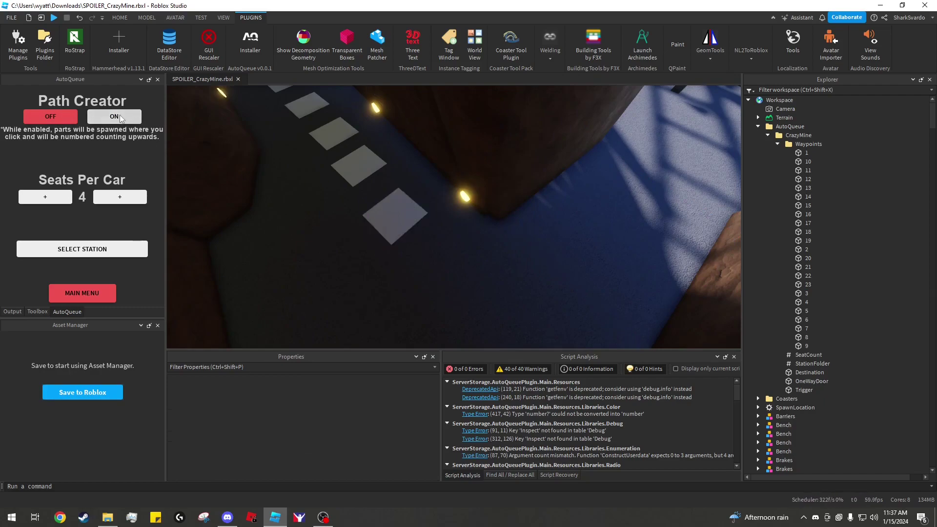
click(465, 281)
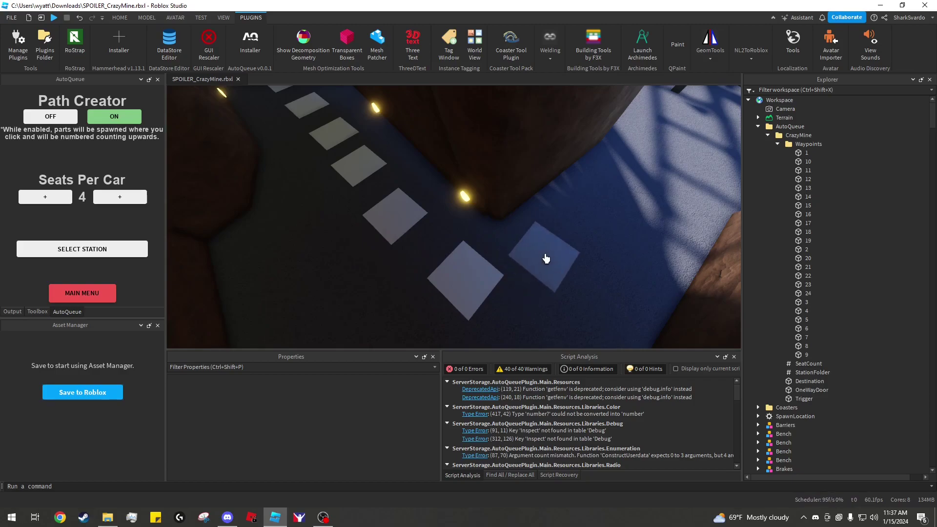
Step: Place more waypoints along the sunlit walkway and wall toward waypoint 42
right_drag(503, 251, 456, 274)
click(456, 273)
click(481, 251)
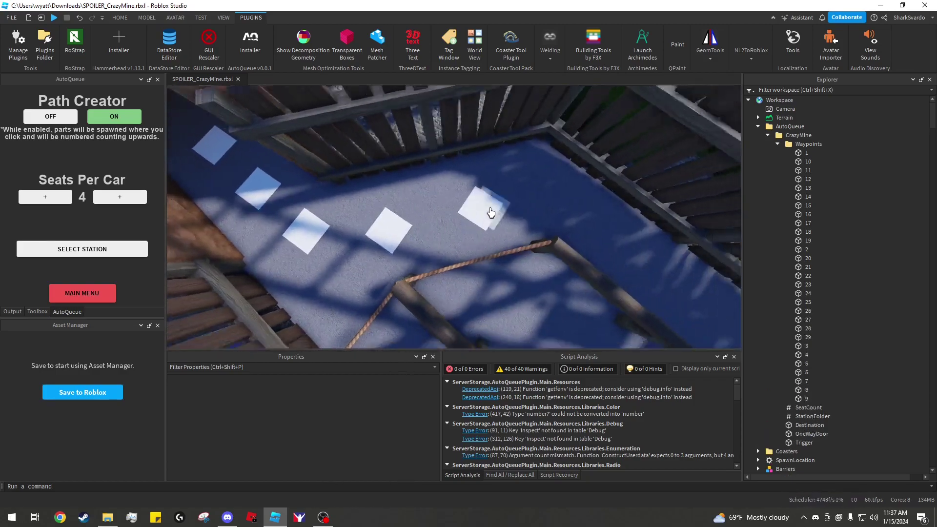
click(491, 209)
click(508, 247)
click(484, 256)
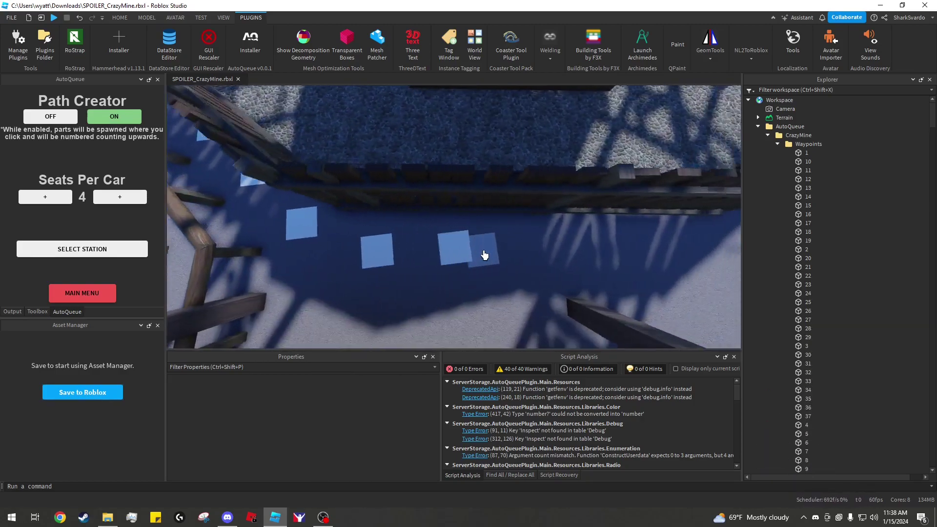
click(495, 283)
click(460, 262)
mouse_move(460, 262)
right_down()
mouse_move(441, 194)
mouse_move(491, 222)
right_up()
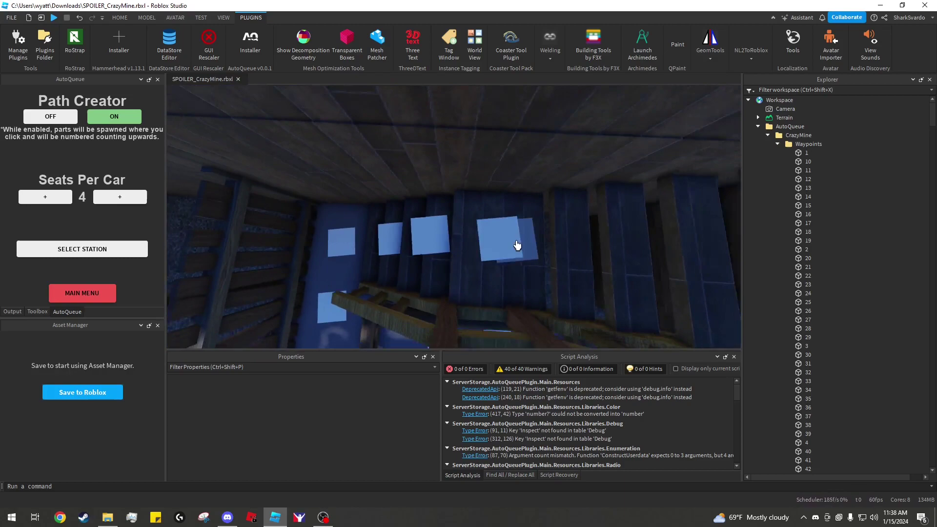
right_drag(513, 238, 427, 181)
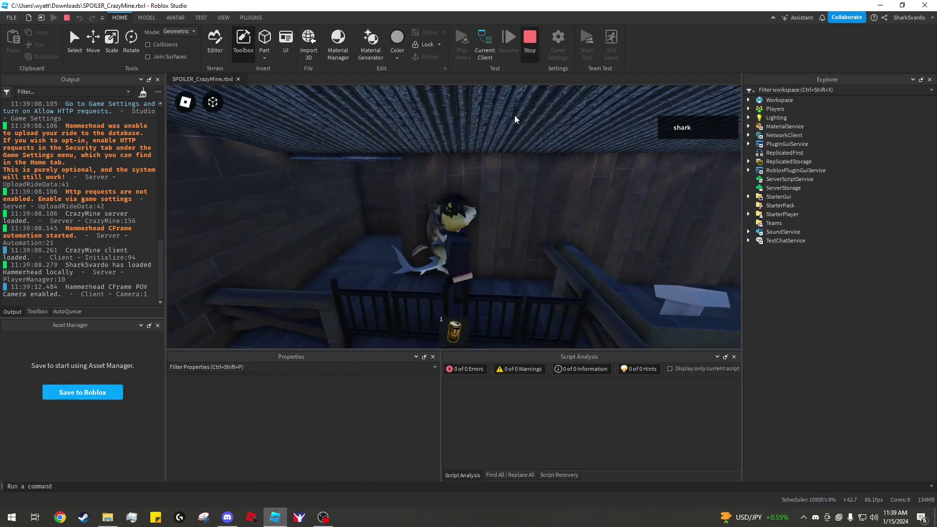
Step: End the CrazyMine playtest with Shift+F5 and return to editing
key(shift+F5)
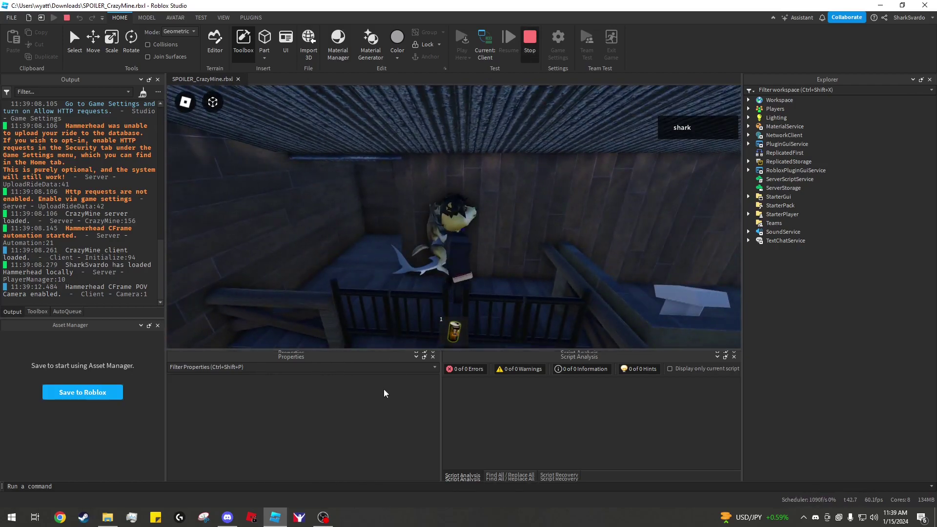